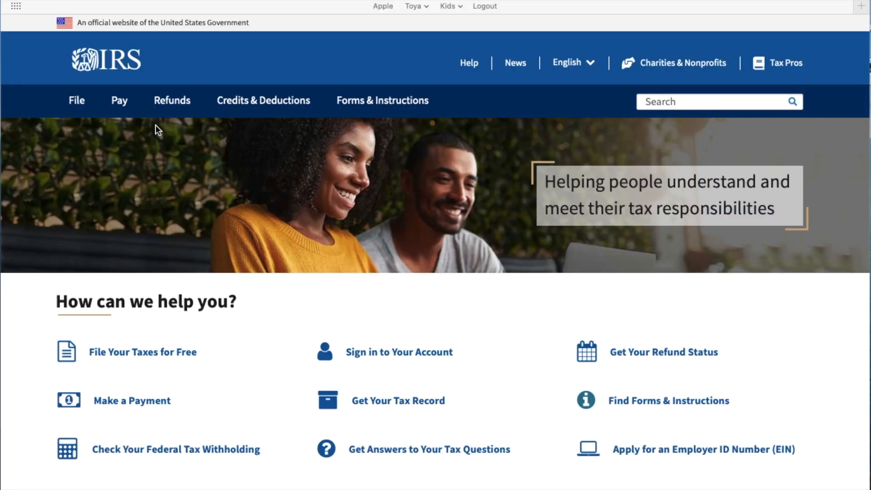
Find the Tax Withholding Estimator among the IRS payment resources and launch the tool
left_click(122, 103)
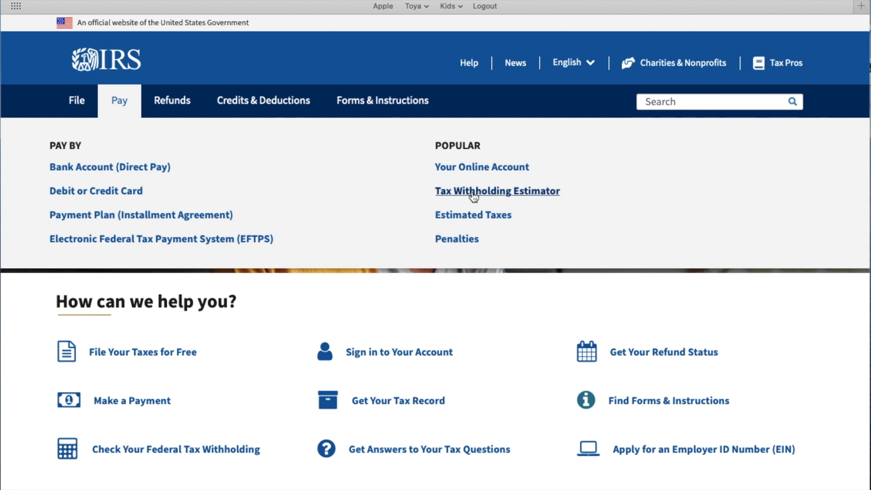
left_click(491, 194)
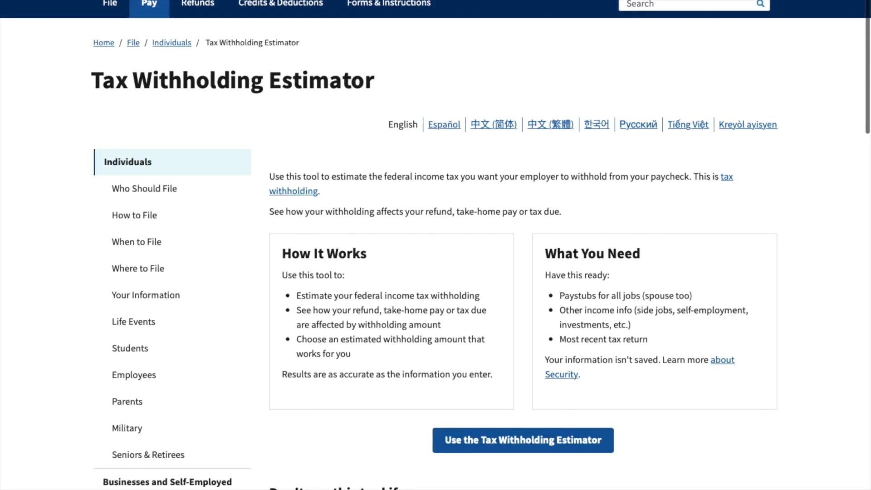
scroll(336, 386, "down", 3)
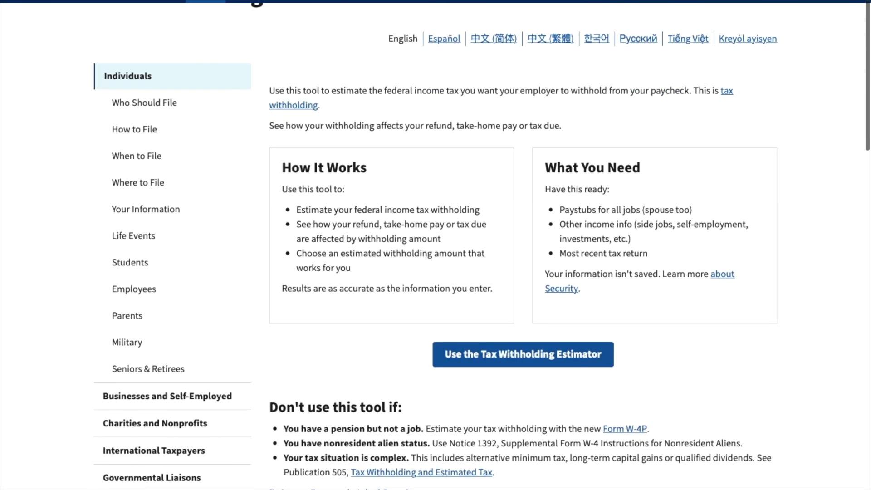
left_click(486, 332)
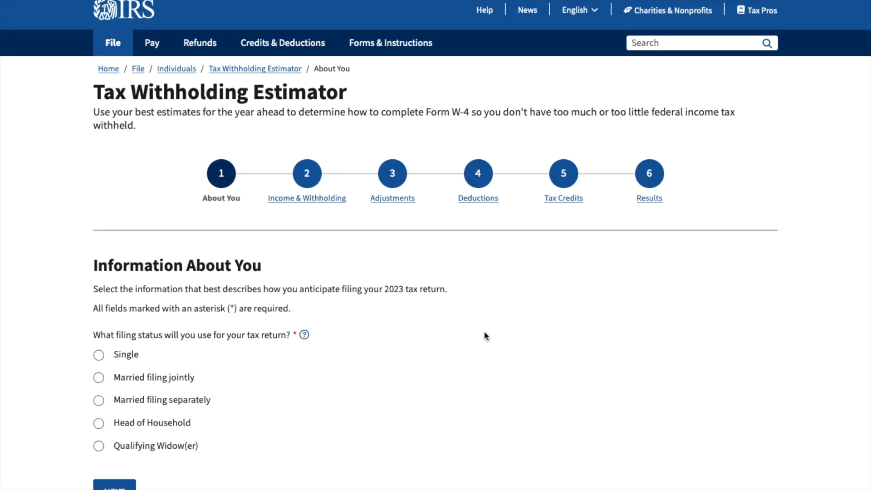
Set the filing status to Head of Household with a tax-withholding job and planned dependents, and continue to Income & Withholding
scroll(484, 331, "down", 3)
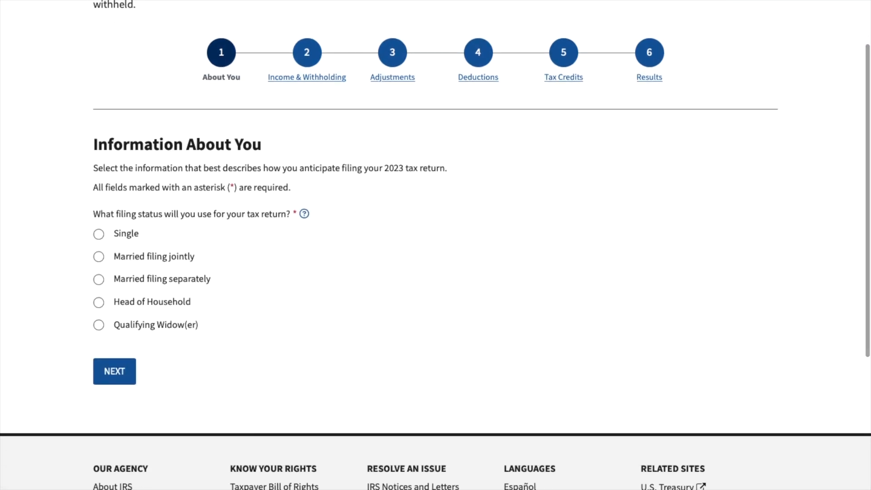
left_click(99, 303)
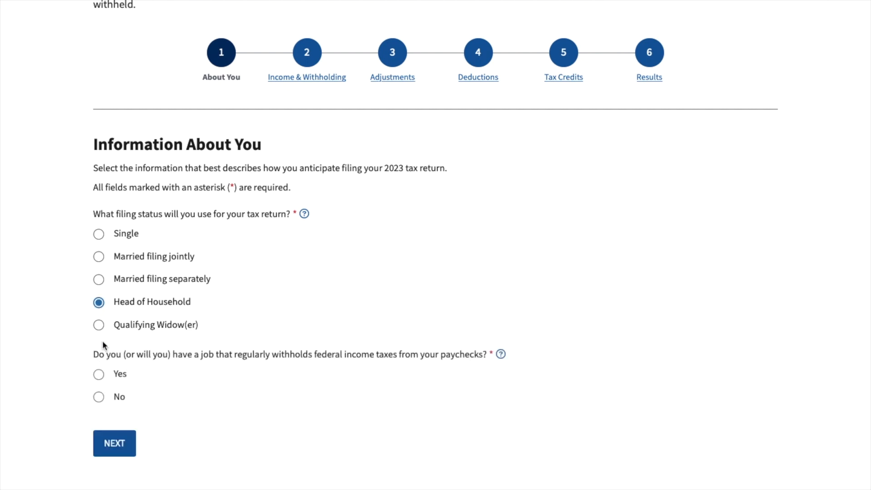
left_click(98, 374)
scroll(98, 376, "down", 2)
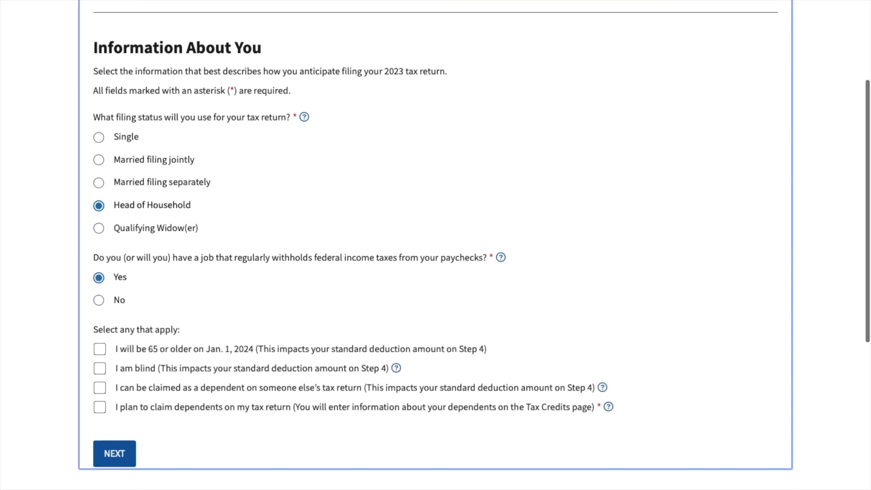
scroll(435, 245, "down", 1)
left_click(101, 390)
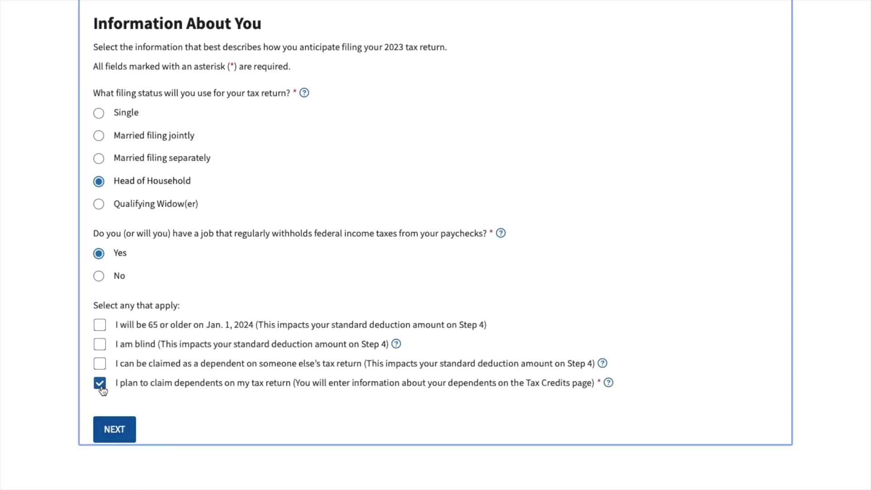
left_click(114, 434)
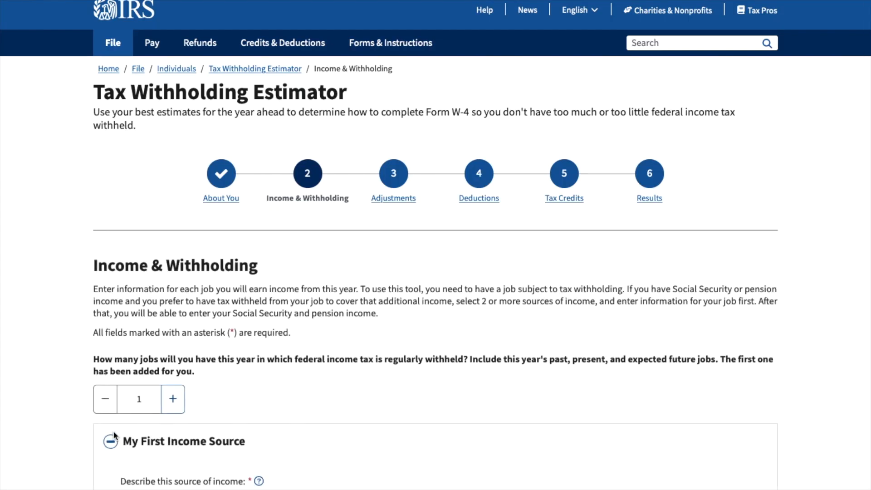
Describe the first income source as Salary, earned all year (Jan. 1 to Dec. 31)
scroll(113, 431, "down", 3)
scroll(4, 433, "down", 2)
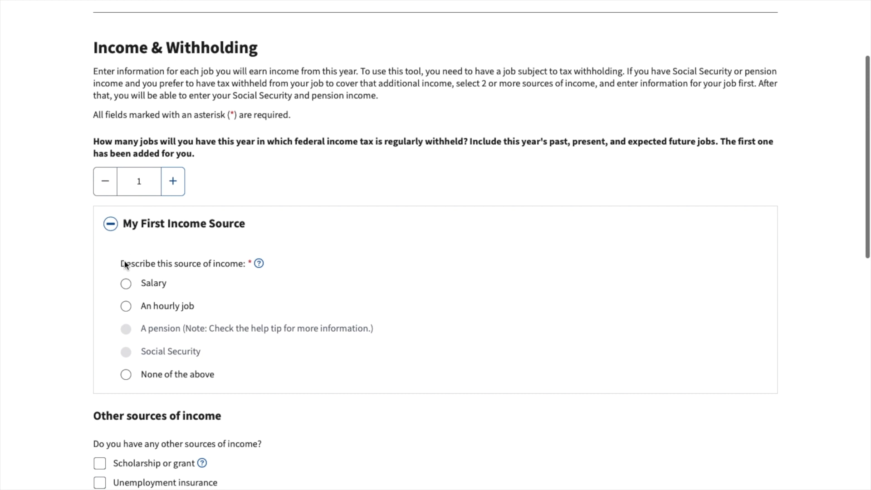
scroll(126, 266, "down", 1)
scroll(436, 245, "down", 2)
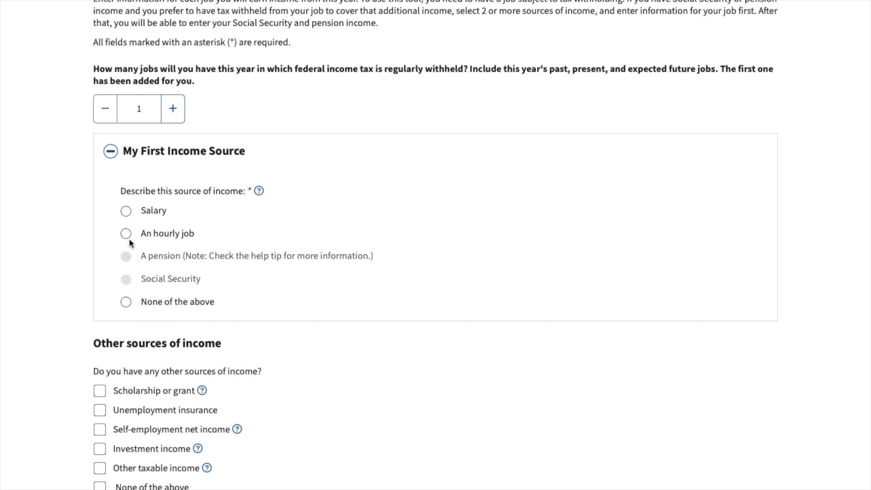
left_click(126, 211)
scroll(127, 219, "down", 1)
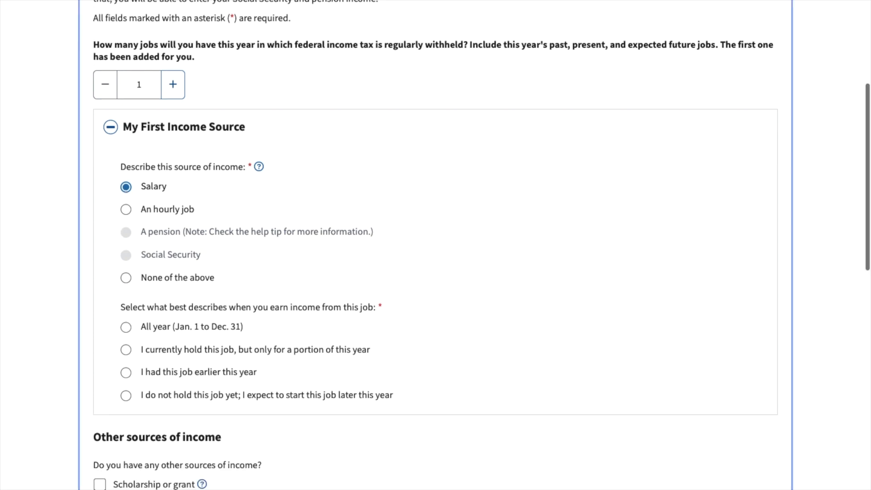
scroll(127, 219, "down", 1)
scroll(435, 245, "down", 1)
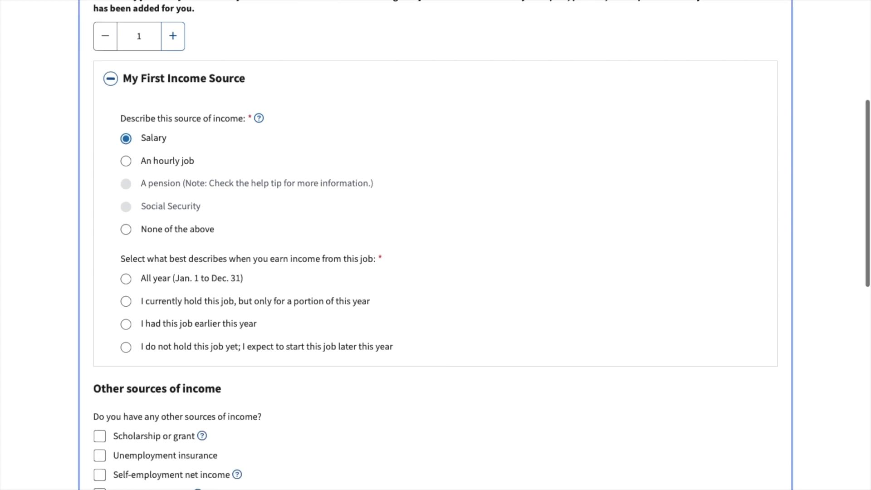
scroll(436, 245, "down", 1)
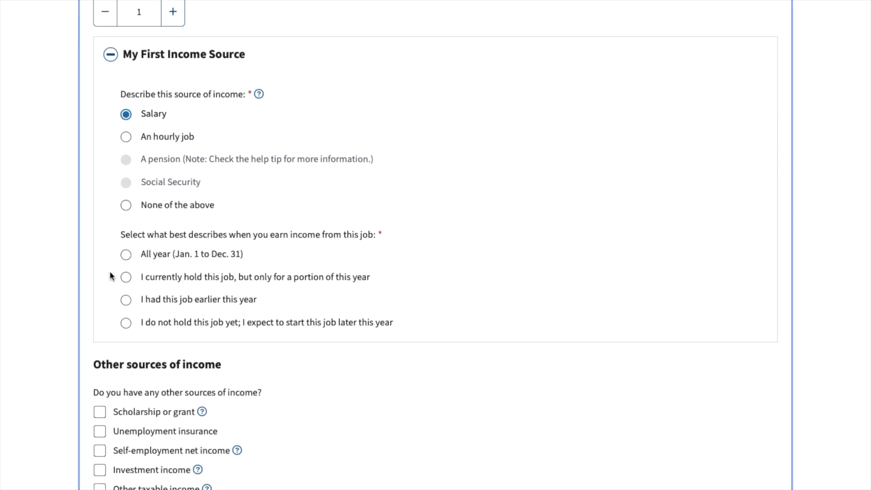
left_click(127, 255)
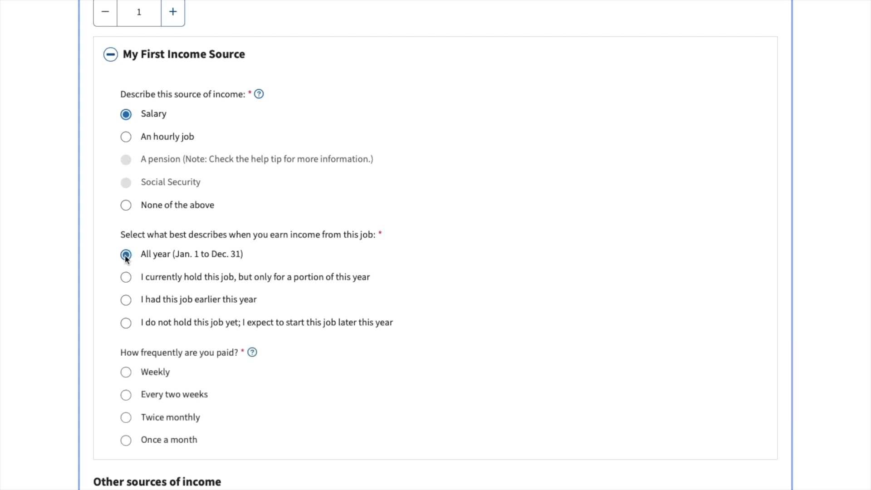
Set the job's pay frequency to every two weeks and the most recent pay period end to 05/06/2023
scroll(127, 258, "down", 4)
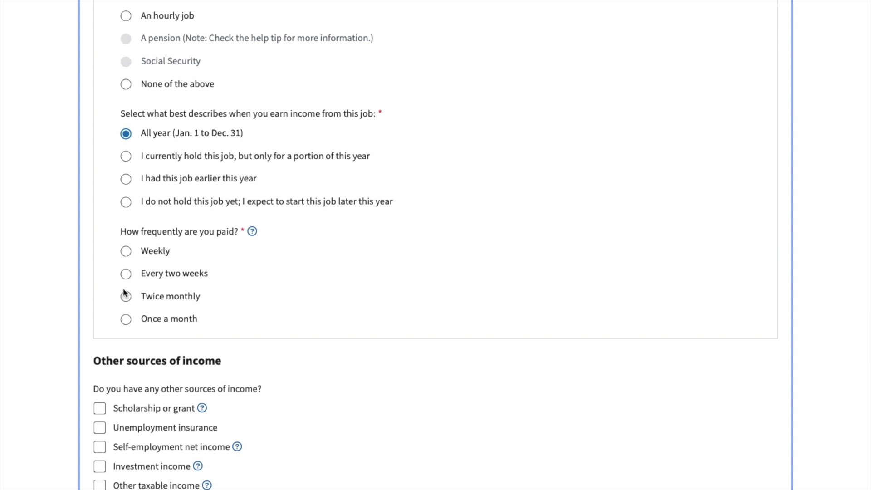
left_click(126, 274)
scroll(126, 274, "down", 1)
scroll(130, 287, "down", 4)
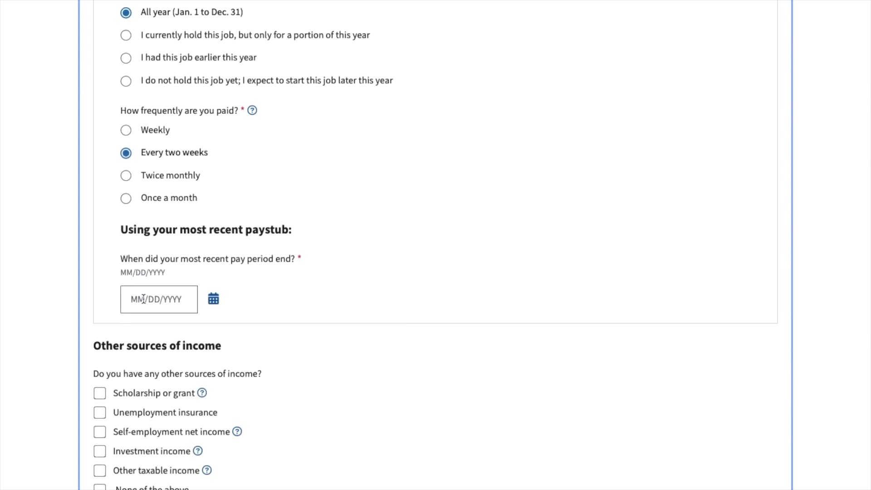
left_click(144, 299)
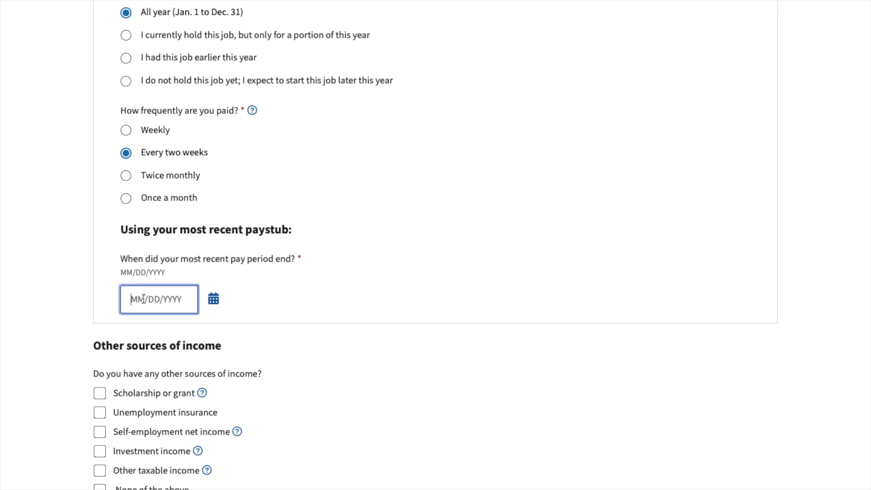
type("05/06/2023")
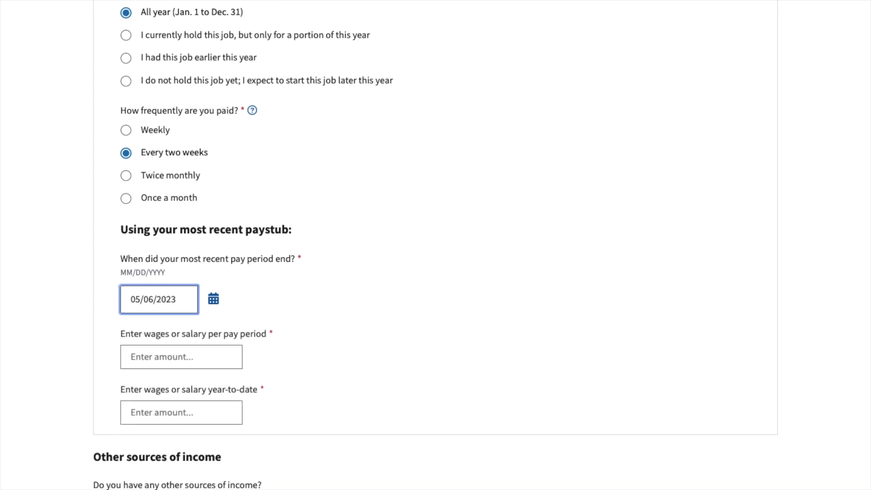
Enter wages of $4,588.80 per pay period and $45,692.00 year-to-date for the first income source
left_click(141, 358)
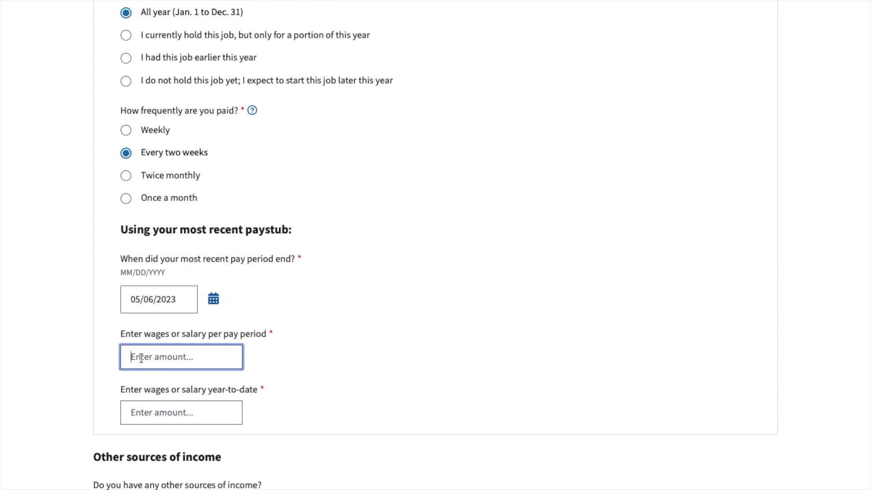
type("4,588.80")
left_click(145, 420)
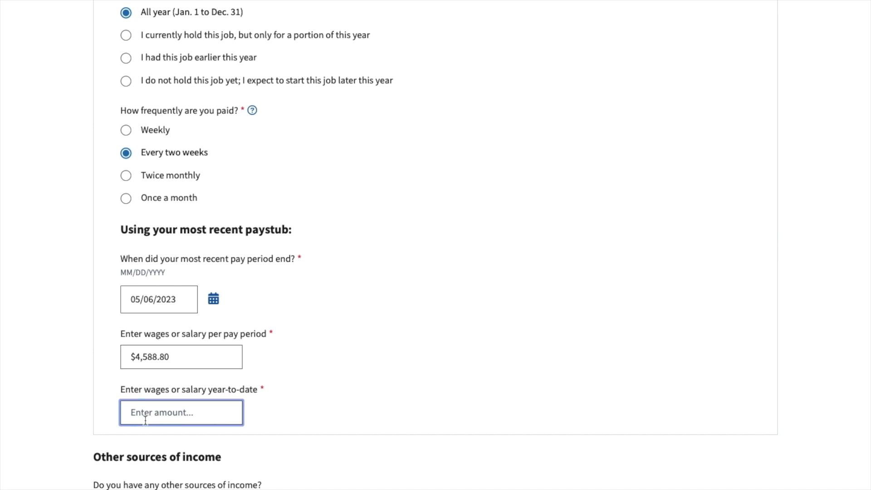
type("45")
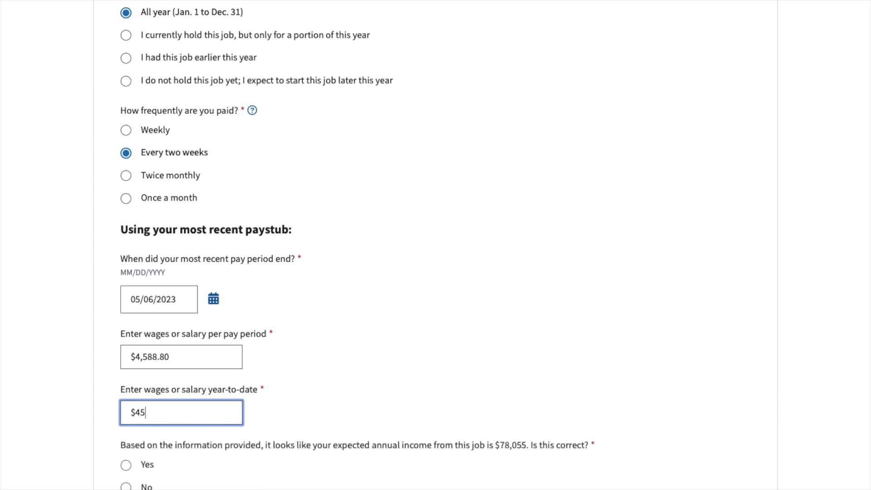
type(",692.00")
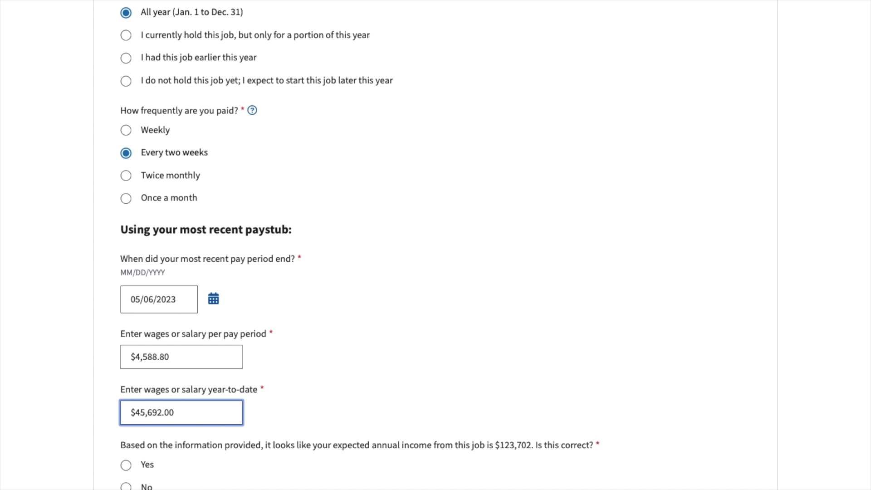
Reject the calculated annual income estimate and enter an annual income of $120,000 manually
left_click(126, 487)
scroll(436, 245, "down", 3)
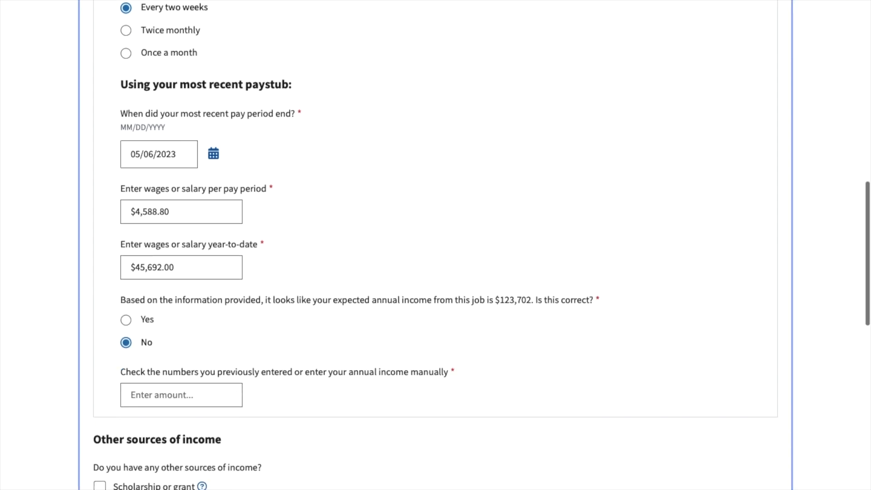
left_click(169, 396)
type("12")
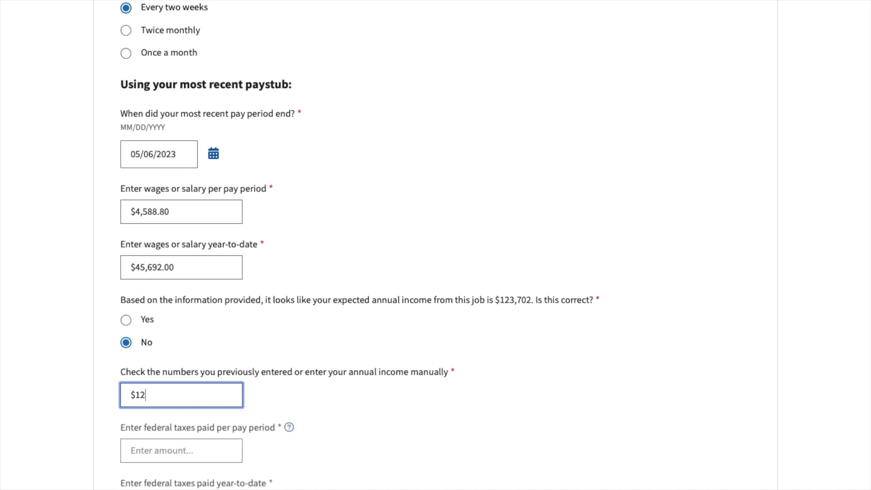
type("0,000")
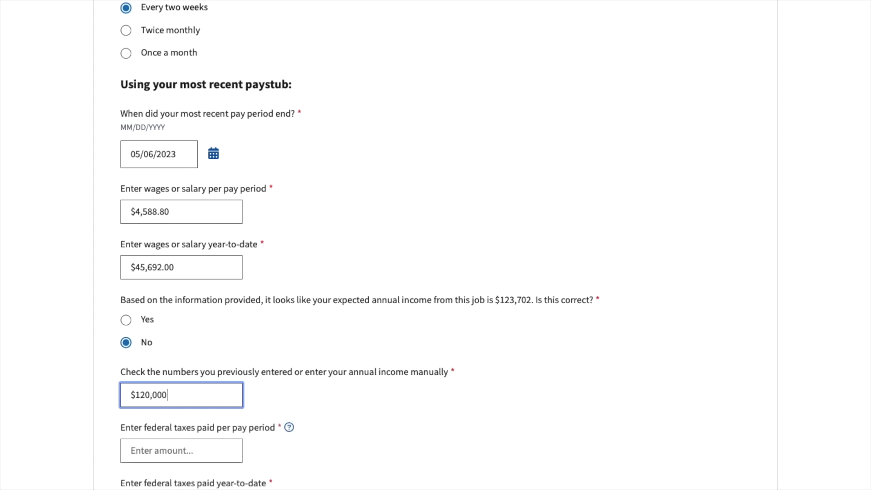
left_click(476, 366)
Enter federal taxes paid of $551.55 per pay period and $5,502.49 year-to-date
scroll(512, 386, "down", 3)
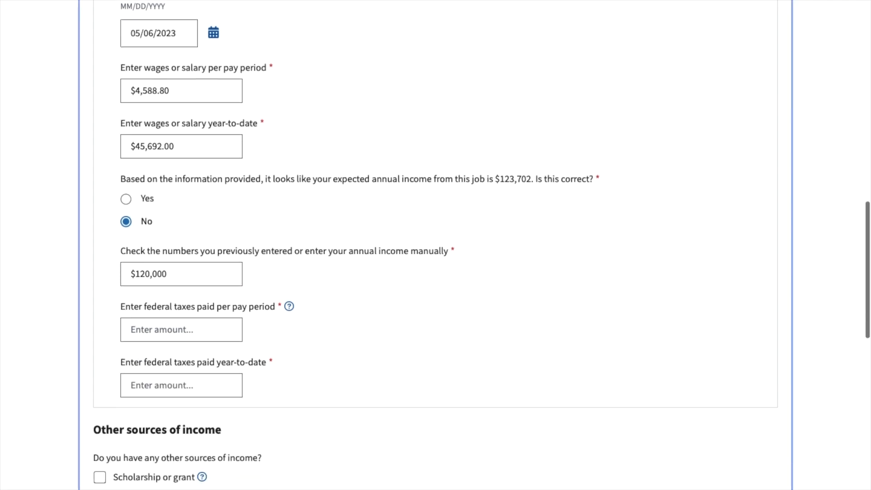
left_click(176, 331)
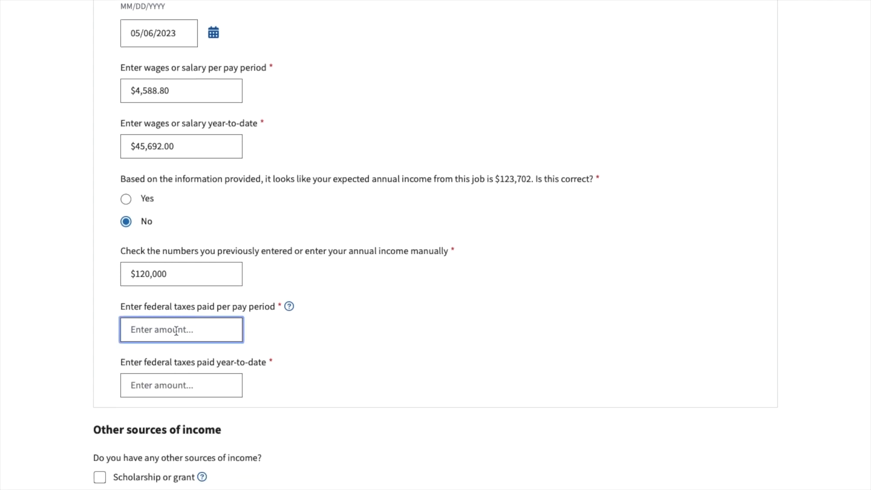
type("551.55")
left_click(172, 387)
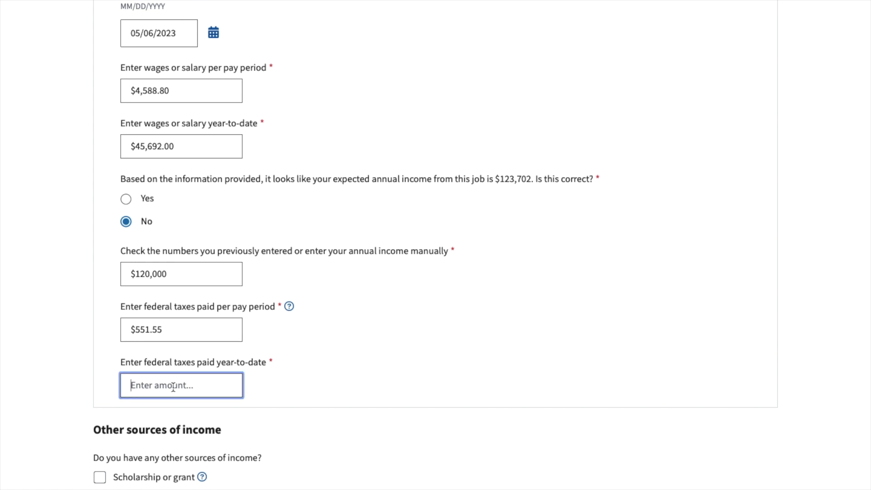
type("5,502")
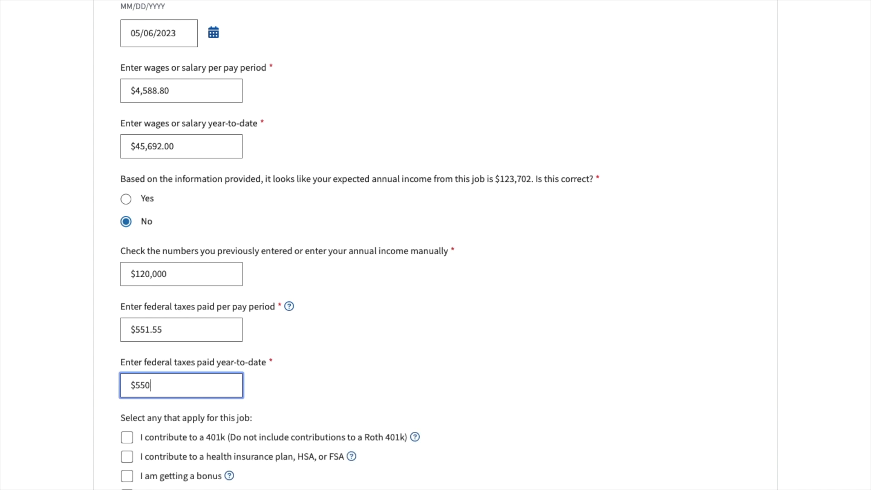
type(".49")
left_click(297, 369)
Mark None of the above for the first job's 401k, health plan and bonus options
key("Down")
key("Down")
key("Down")
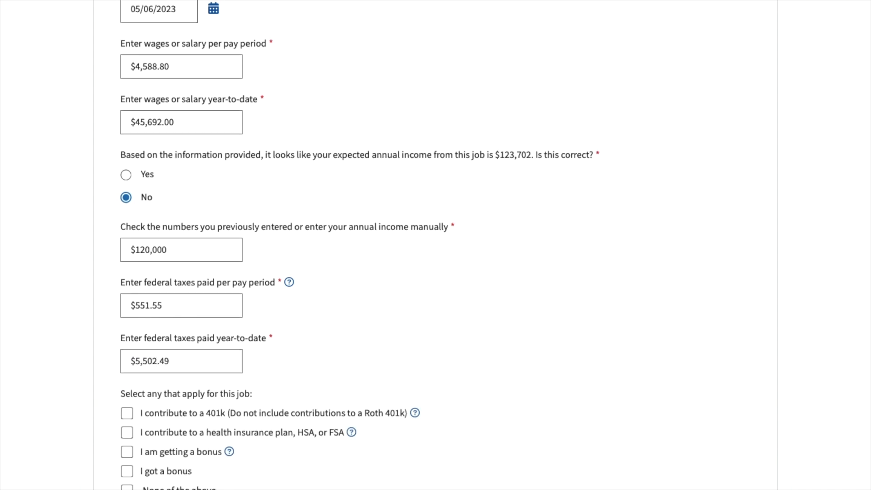
key("Down")
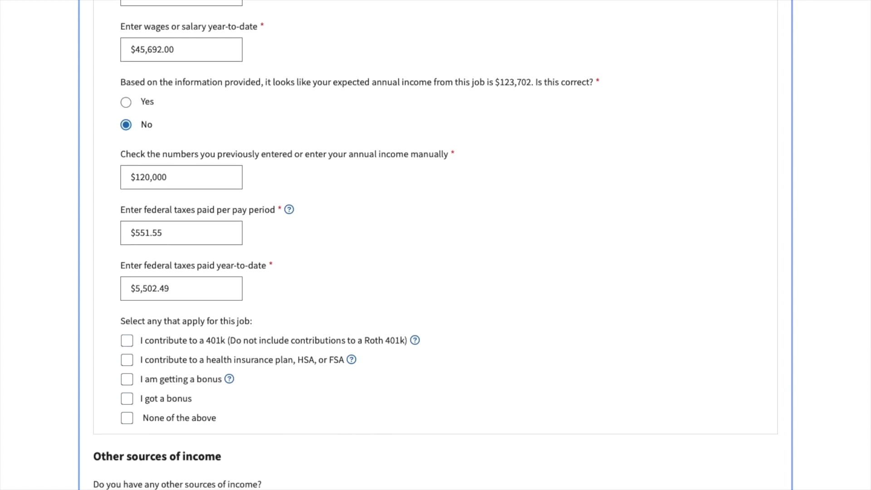
key("Down")
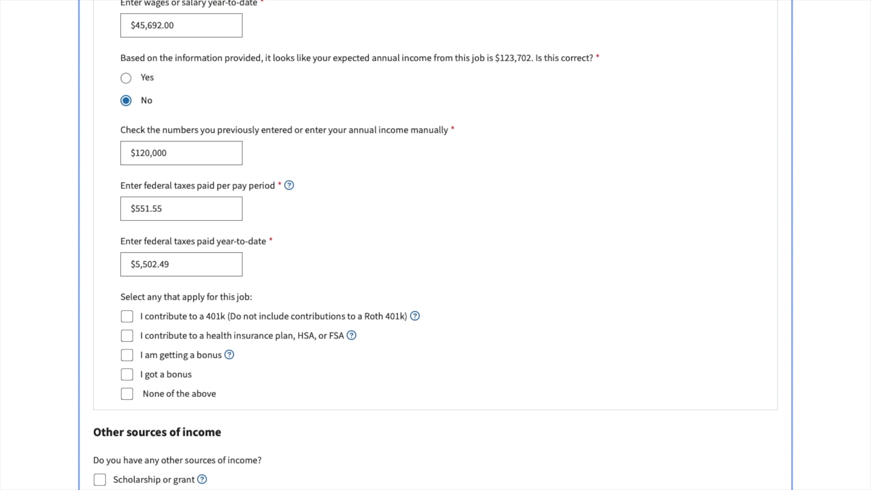
key("Down")
key("Down")
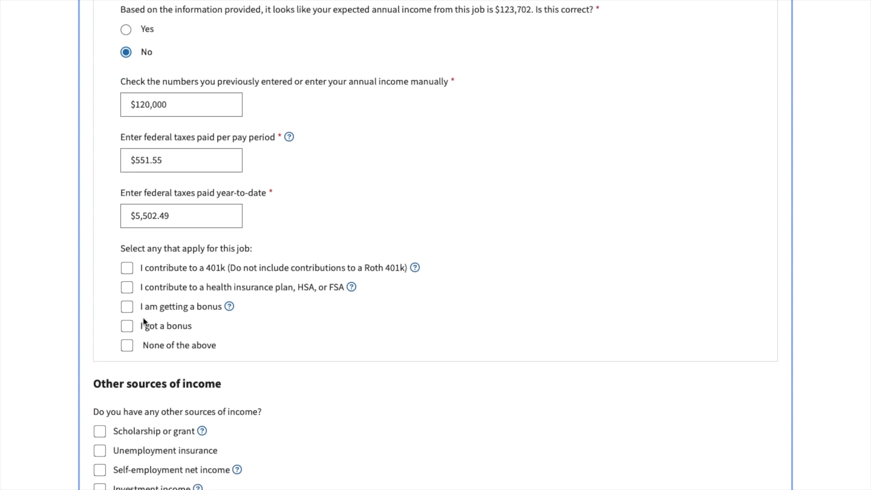
left_click(128, 348)
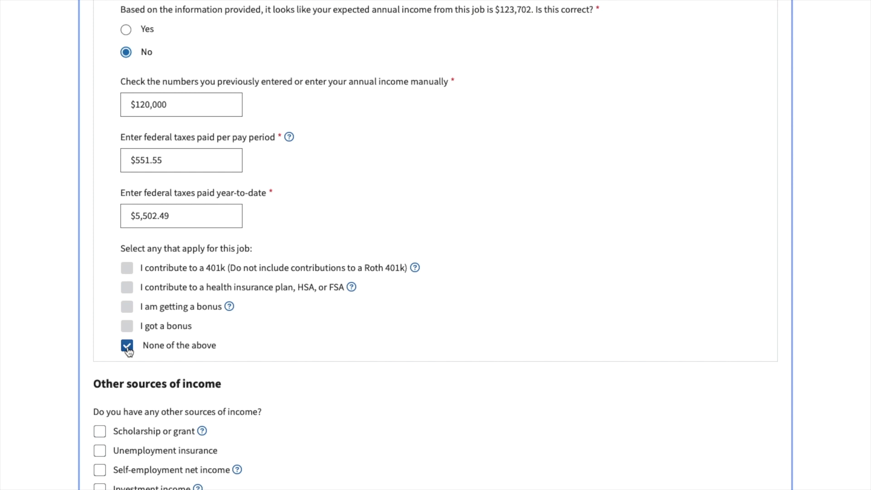
Select Investment income as another source of income and enter an amount of $8,100.00
key("Down")
key("Down")
key("Down")
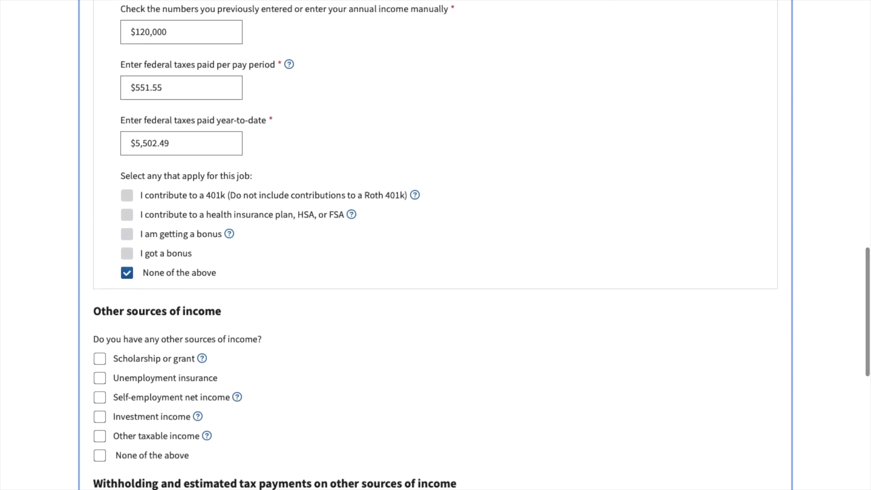
key("Down")
key("Down")
key("Down")
key("Down")
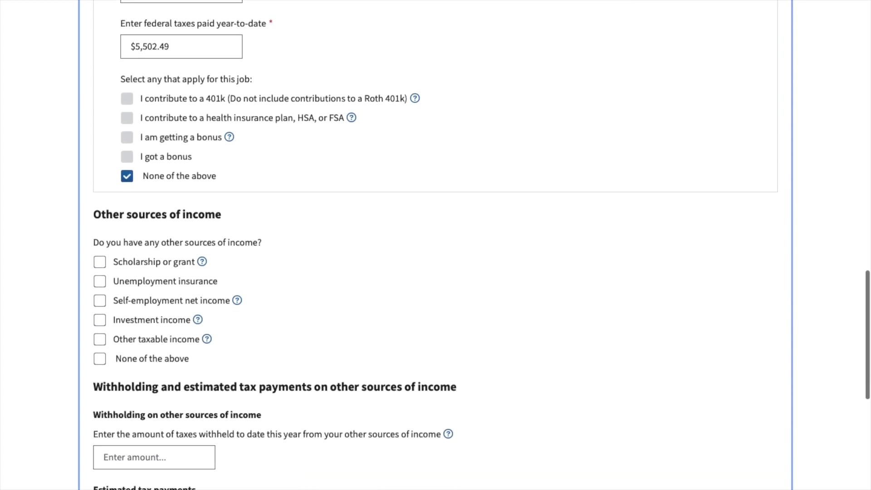
key("Down")
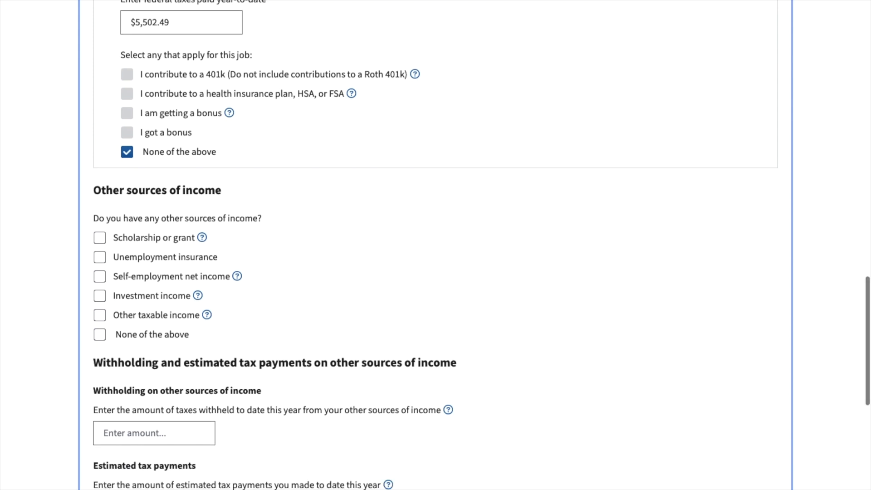
key("Down")
key("Down")
key("Down")
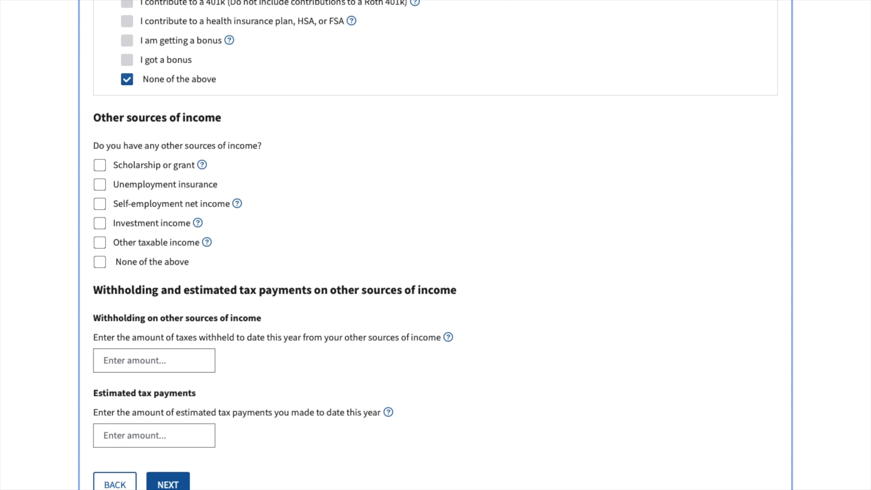
left_click(101, 229)
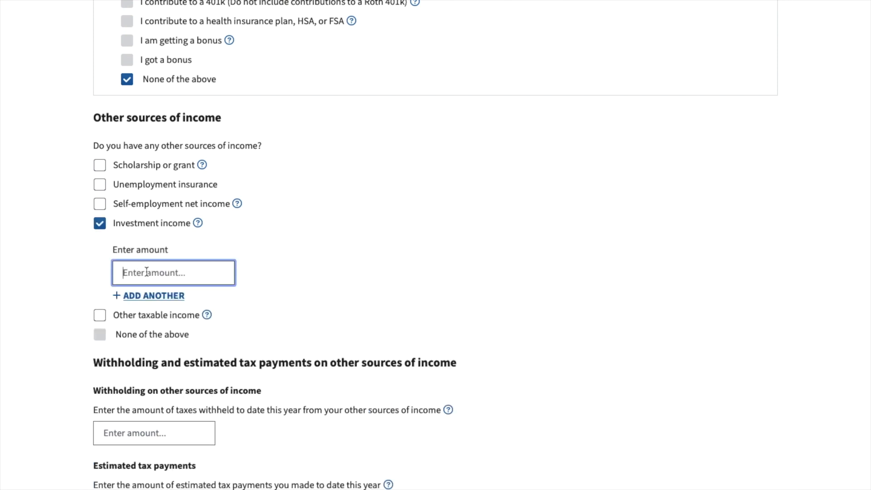
type("8,100.00")
left_click(401, 315)
Enter $0 for both withholding on other income sources and estimated tax payments, and continue to Adjustments
scroll(402, 315, "down", 2)
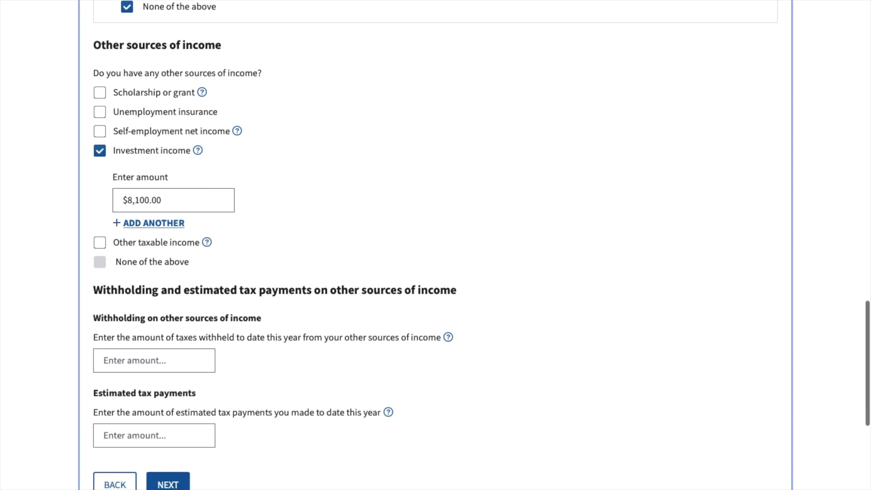
scroll(436, 245, "down", 1)
scroll(436, 245, "down", 2)
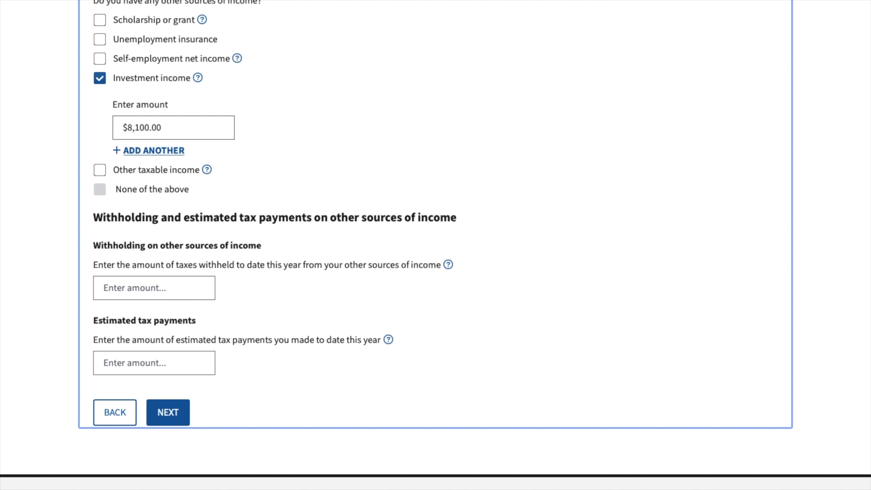
scroll(436, 245, "down", 1)
left_click(158, 251)
type("0")
left_click(166, 338)
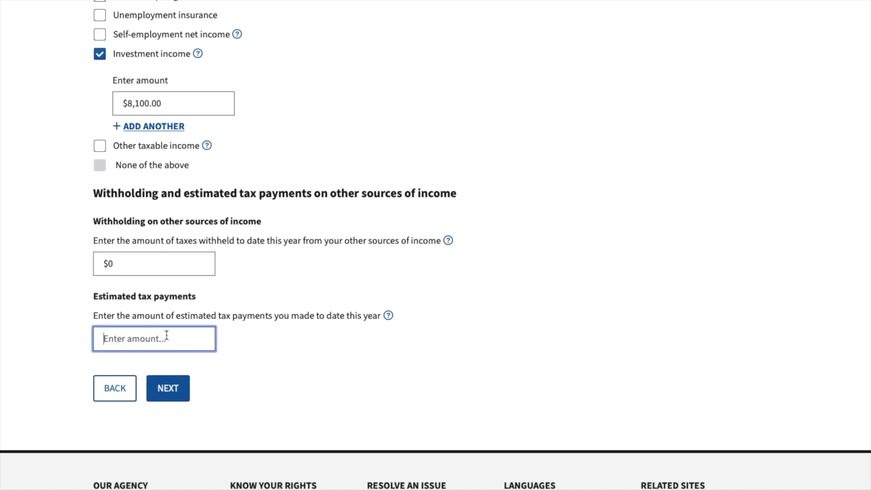
type("0")
left_click(179, 396)
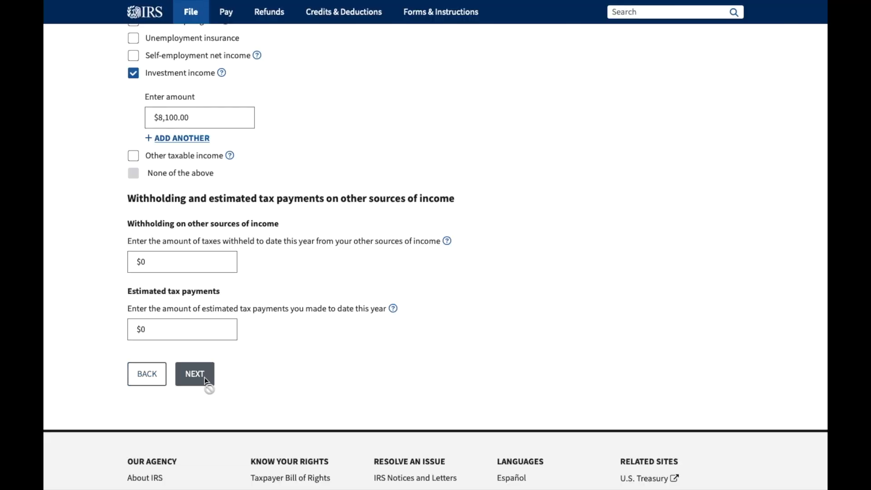
left_click(205, 379)
Leave all adjustments to income unselected and continue to Deductions
scroll(436, 245, "down", 3)
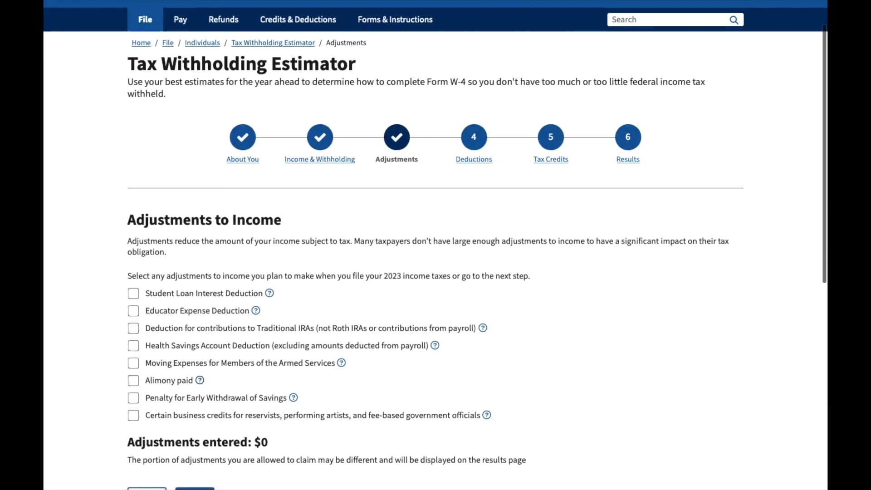
scroll(436, 245, "down", 1)
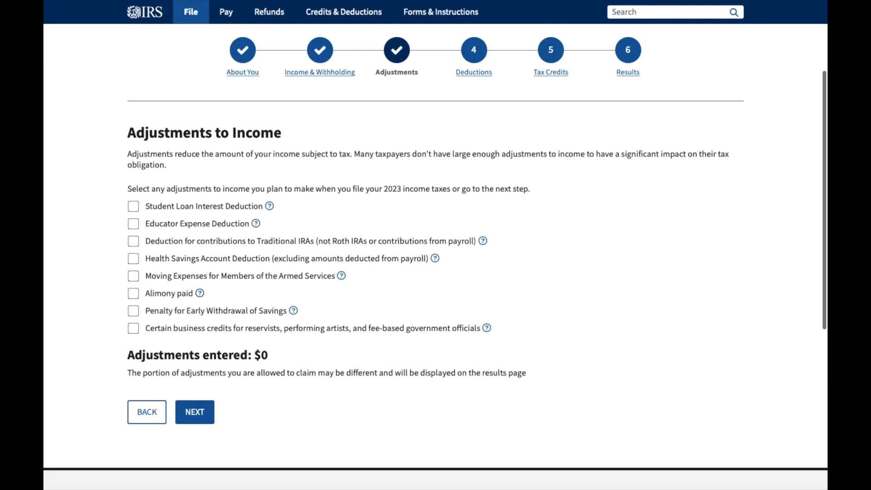
scroll(436, 245, "down", 1)
scroll(436, 245, "down", 1)
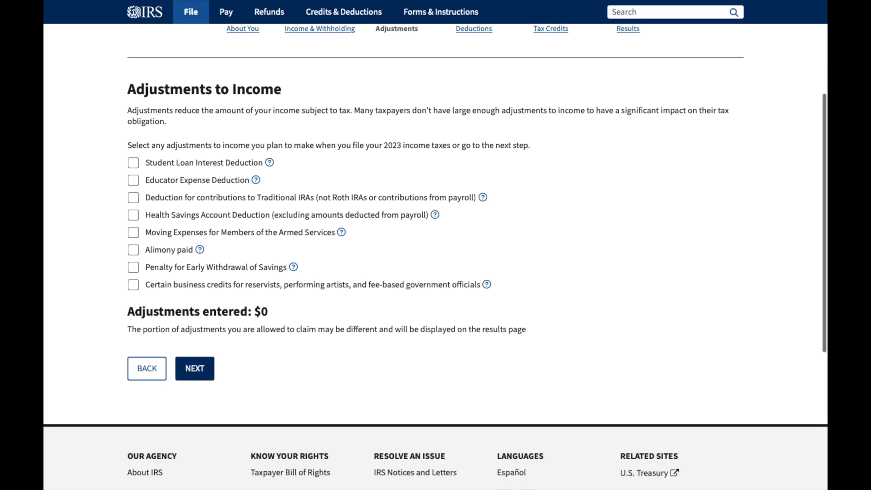
left_click(202, 373)
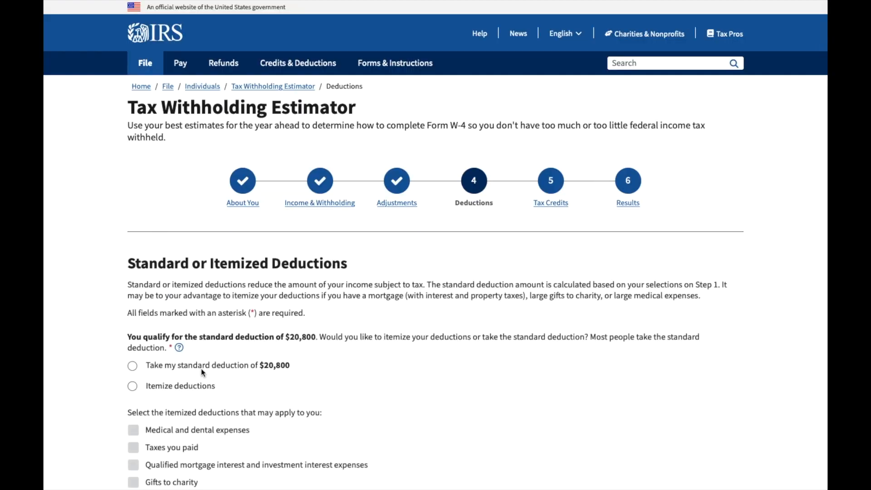
Choose to take the standard deduction of $20,800 and continue to Tax Credits
scroll(200, 368, "down", 2)
scroll(202, 373, "down", 3)
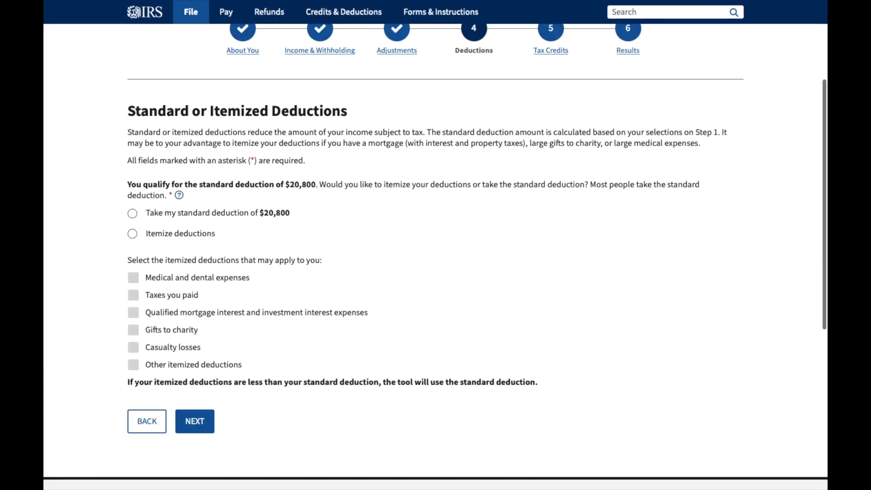
left_click(134, 215)
scroll(136, 234, "down", 2)
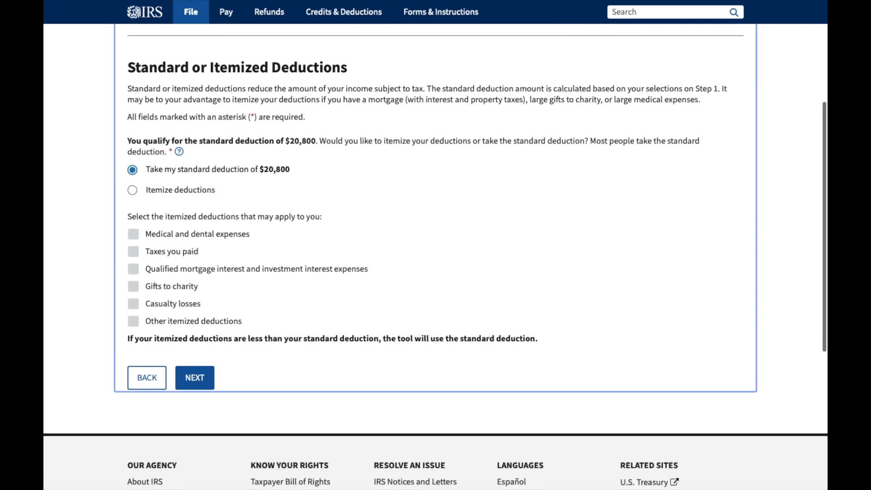
left_click(194, 357)
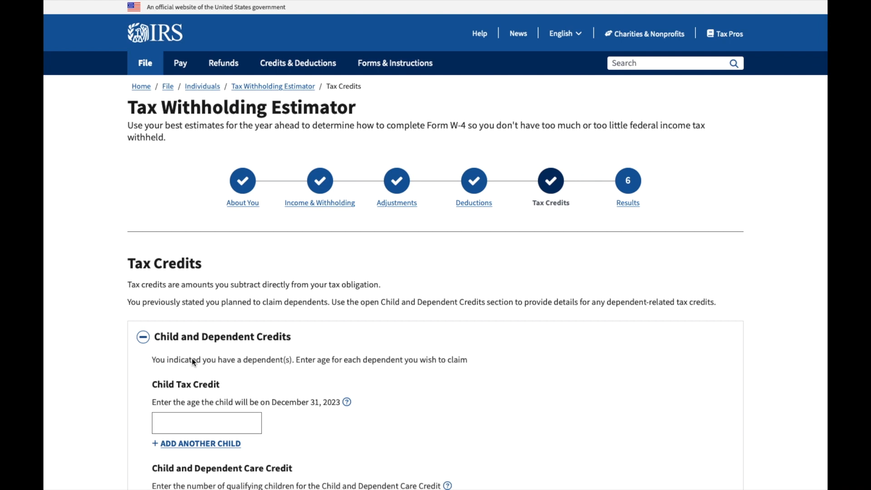
Enter 15 as the child's age on December 31, 2023 for the Child Tax Credit
scroll(192, 358, "down", 3)
scroll(436, 256, "down", 3)
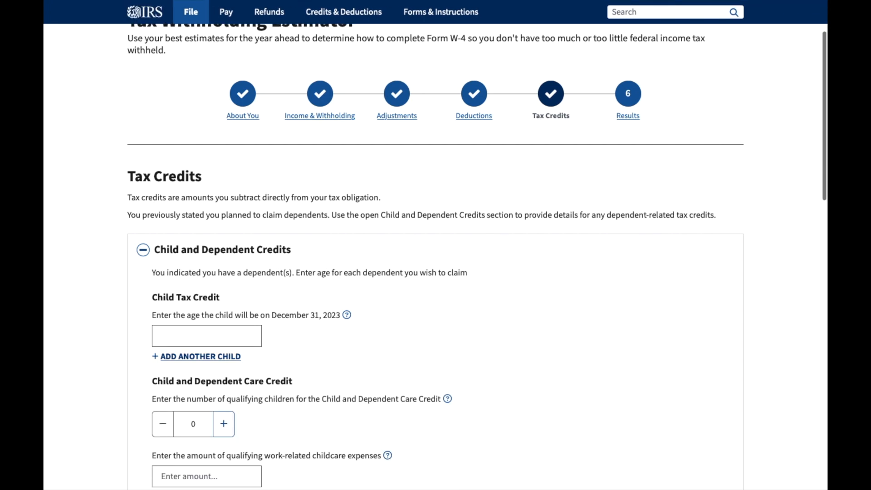
scroll(210, 347, "down", 2)
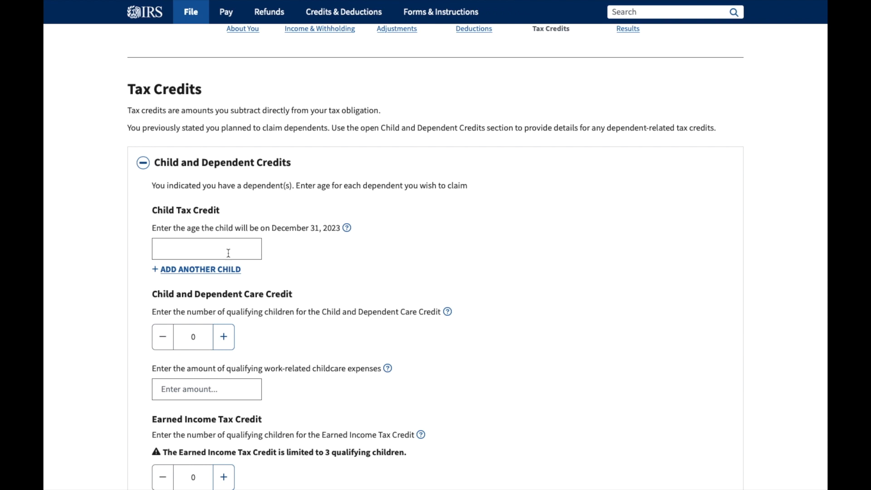
left_click(227, 253)
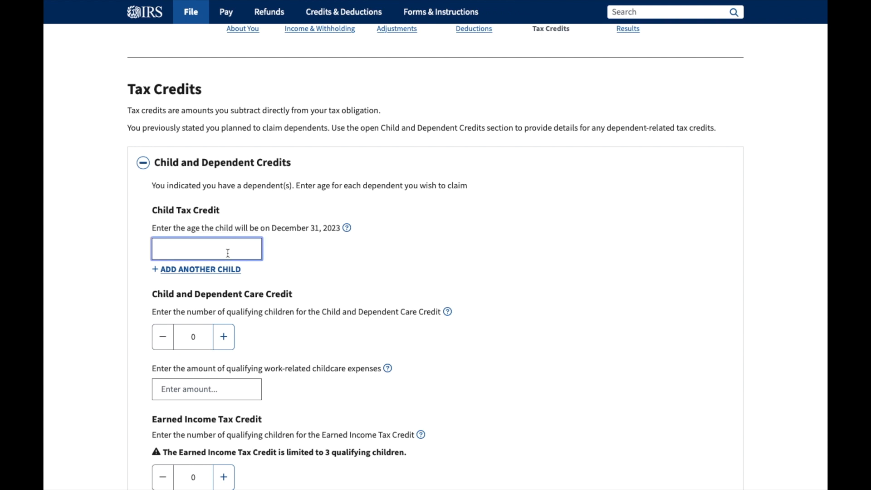
left_click(94, 335)
Enter $0 for qualifying work-related childcare expenses under the Child and Dependent Care Credit
scroll(95, 335, "down", 2)
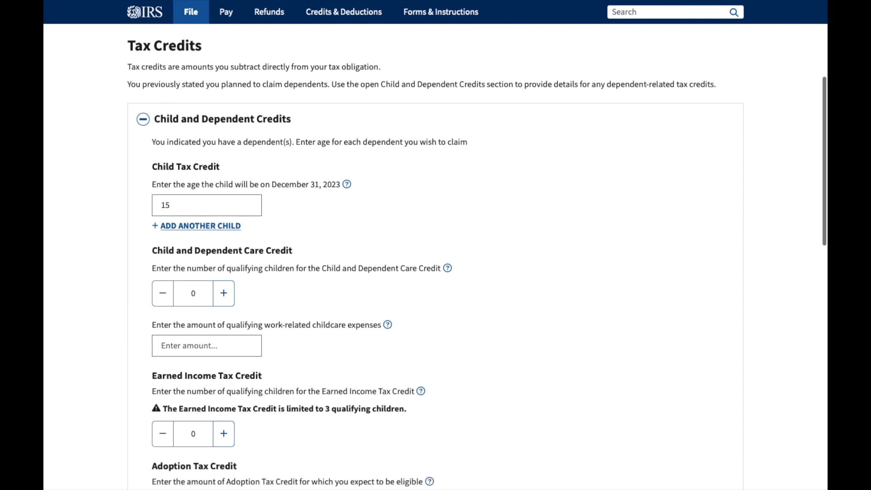
scroll(436, 254, "down", 1)
scroll(435, 254, "down", 2)
scroll(435, 254, "down", 3)
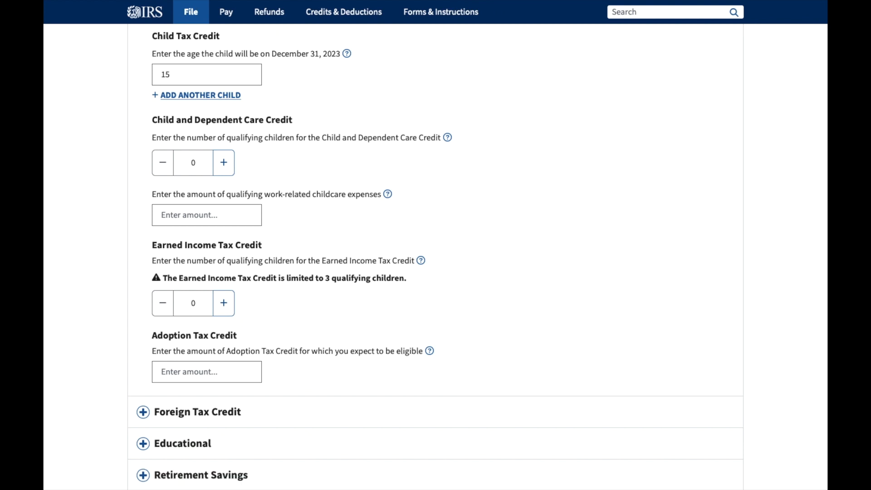
scroll(435, 254, "down", 1)
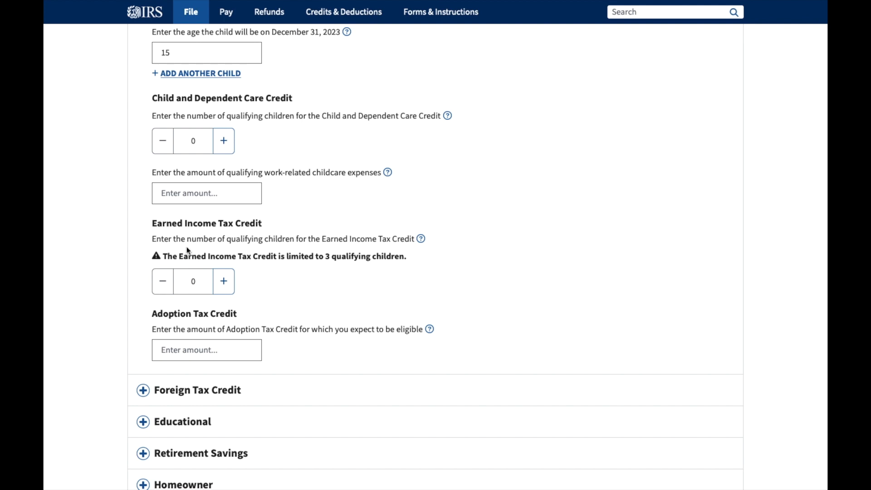
left_click(215, 199)
type("0")
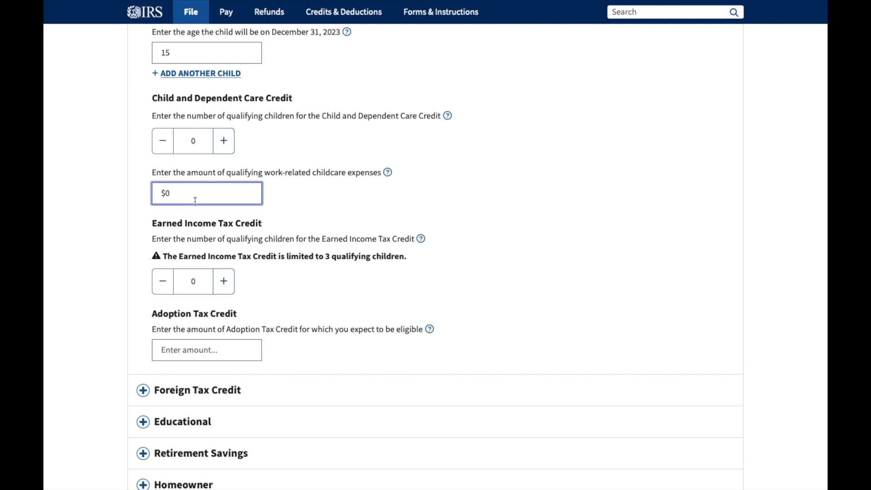
left_click(110, 237)
Leave the remaining tax credits blank and continue to the estimator's Results page
scroll(111, 237, "down", 2)
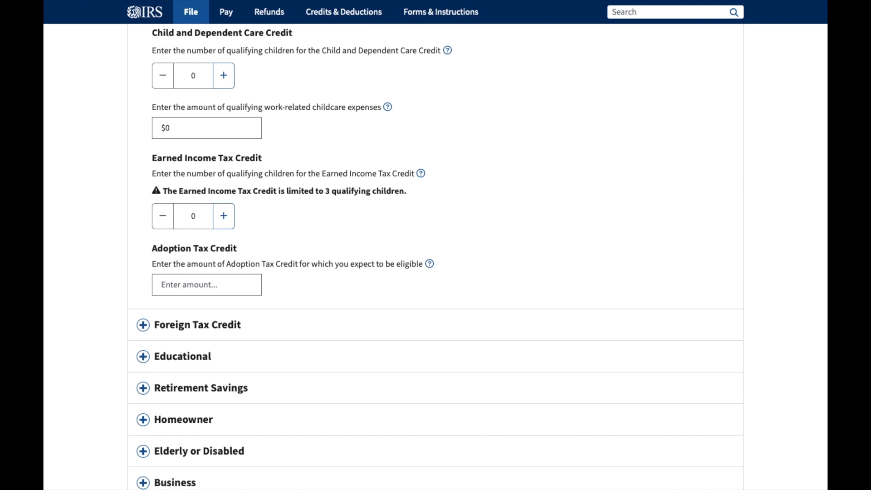
scroll(436, 256, "down", 3)
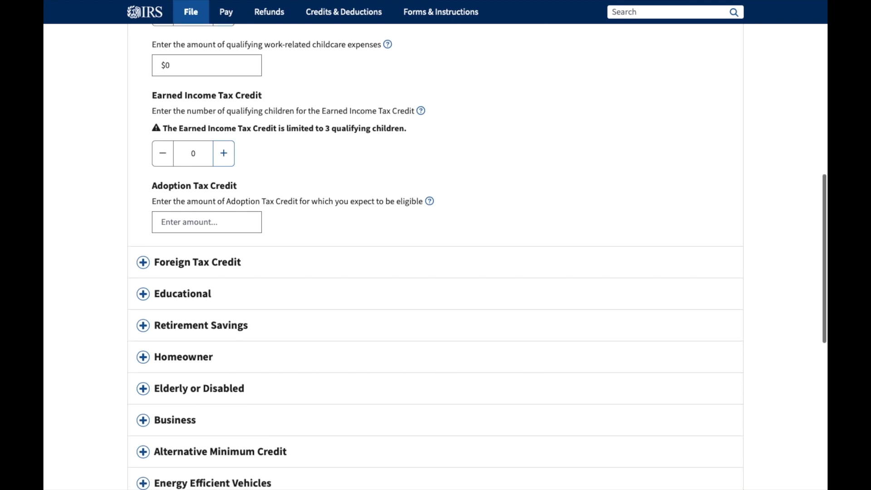
scroll(435, 256, "down", 1)
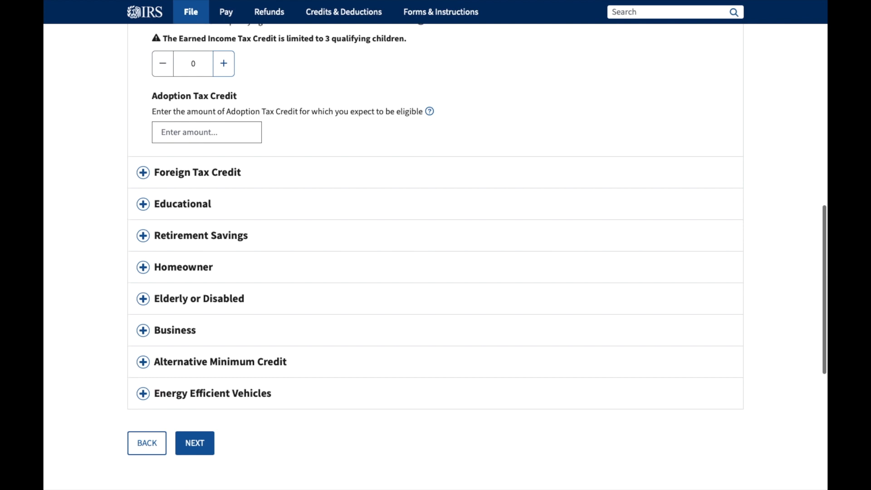
scroll(435, 256, "down", 1)
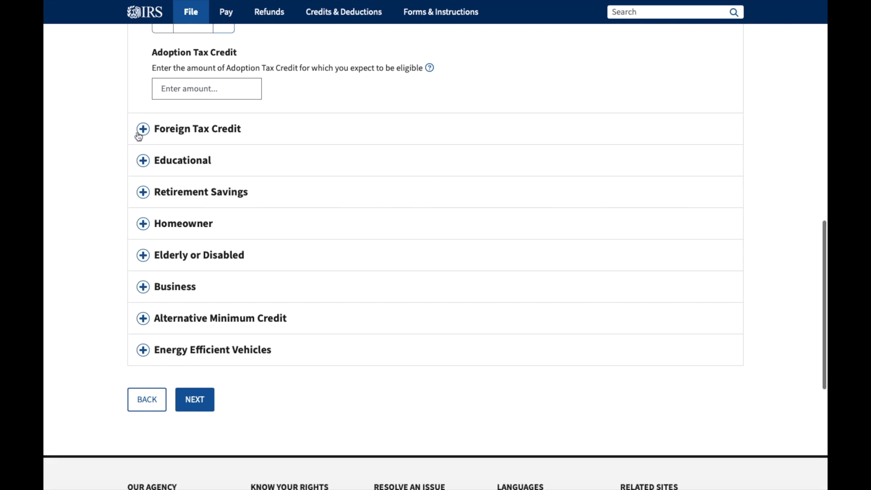
left_click(197, 406)
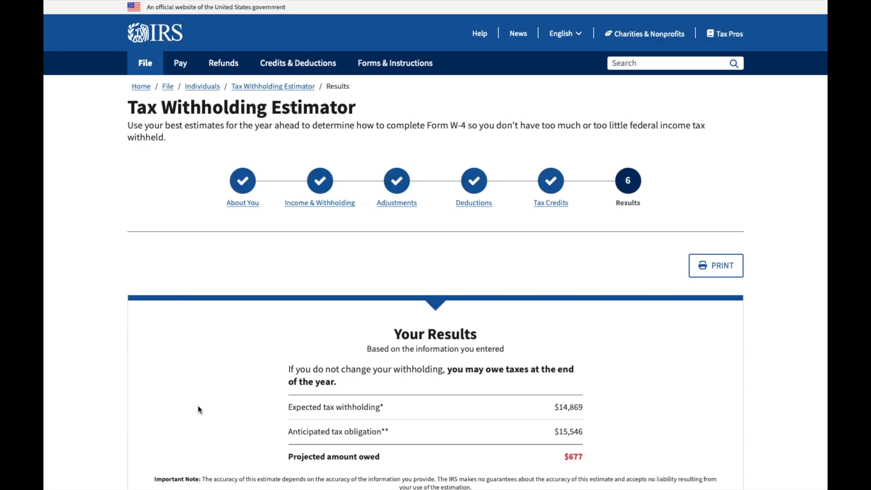
Review the projected tax results and expand the How to Adjust Your Withholding instructions for a refund of about $0
scroll(198, 405, "down", 2)
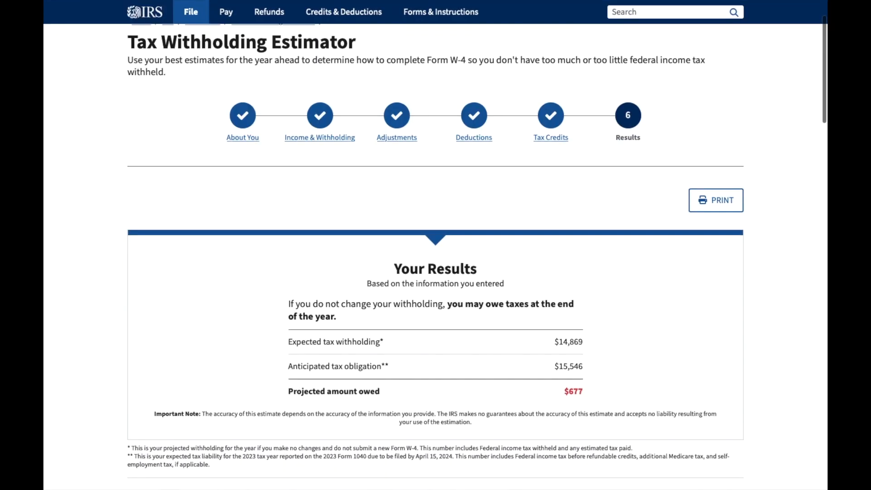
scroll(435, 245, "down", 3)
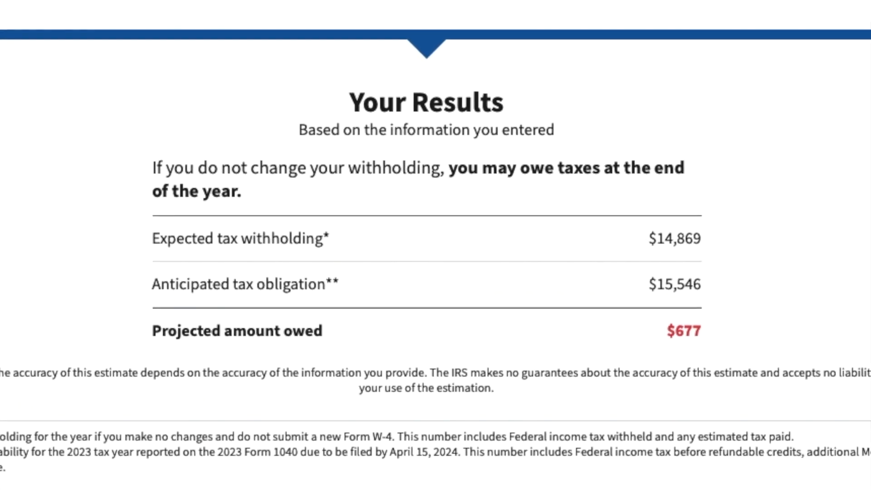
scroll(752, 216, "down", 5)
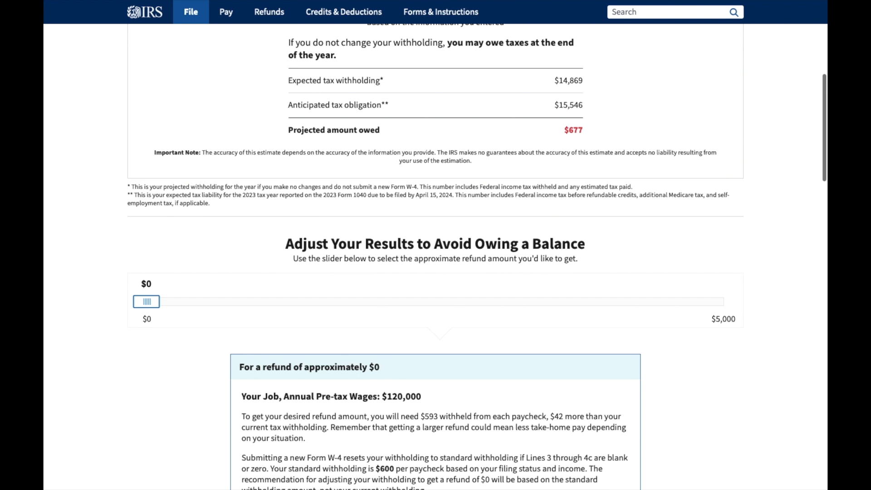
scroll(436, 257, "down", 4)
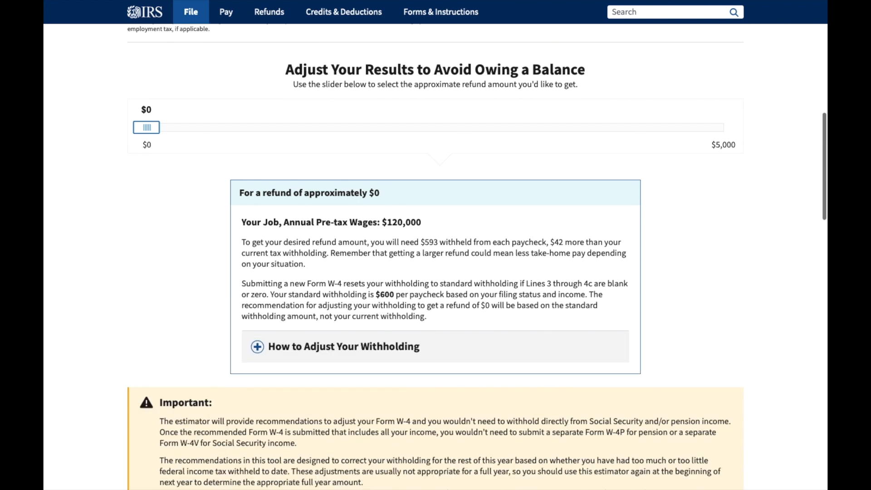
scroll(436, 257, "down", 2)
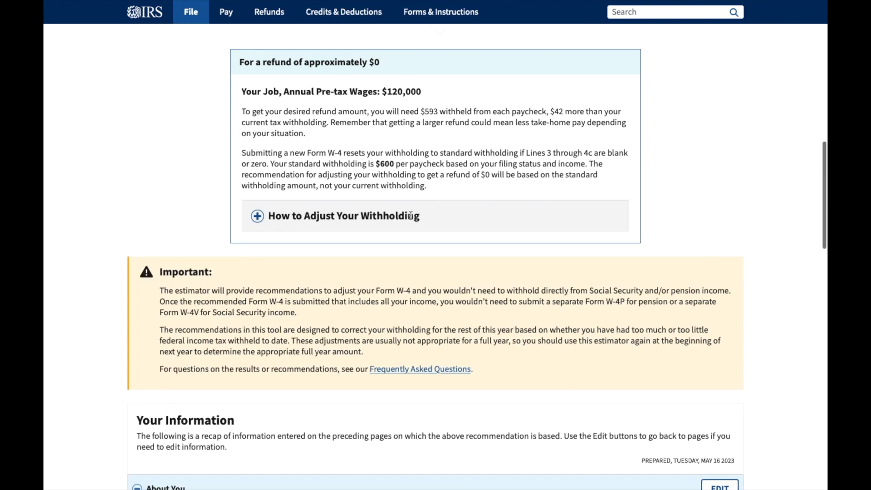
left_click(258, 217)
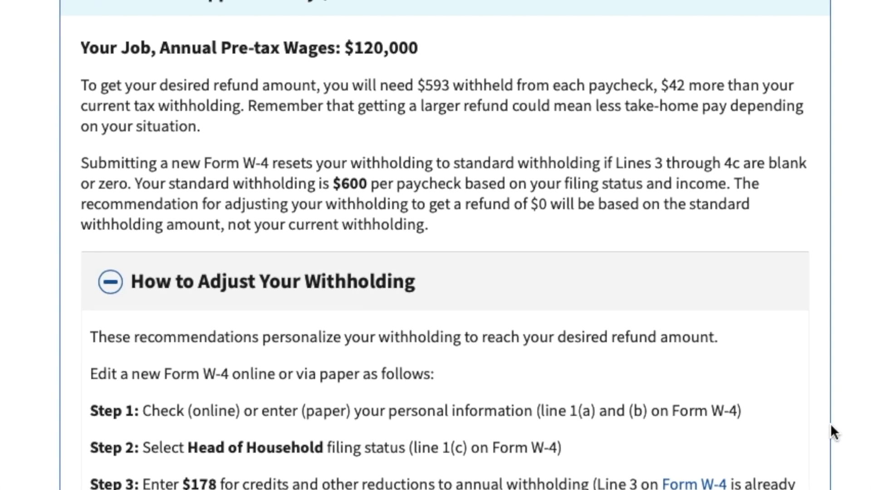